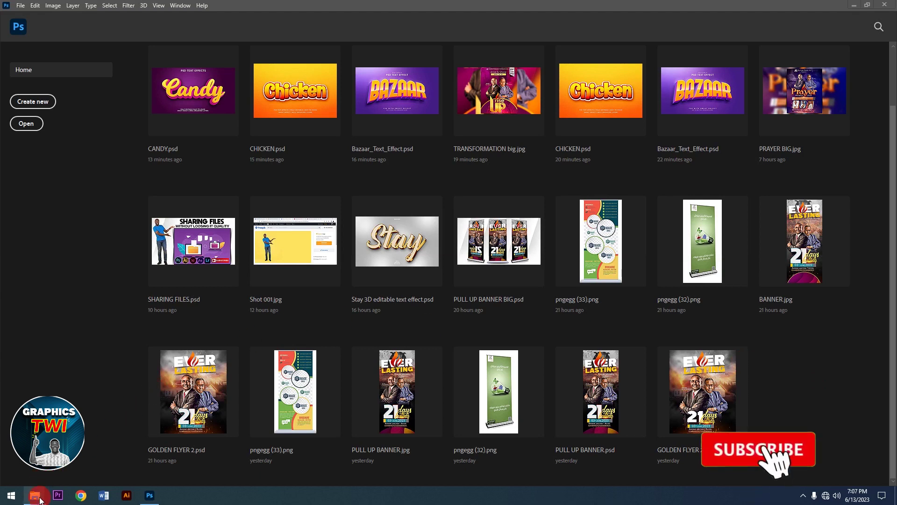
# Step: Open the FREE 3D FONTS .rar archive from the FREE 3D FONT folder window
pyautogui.click(40, 497)
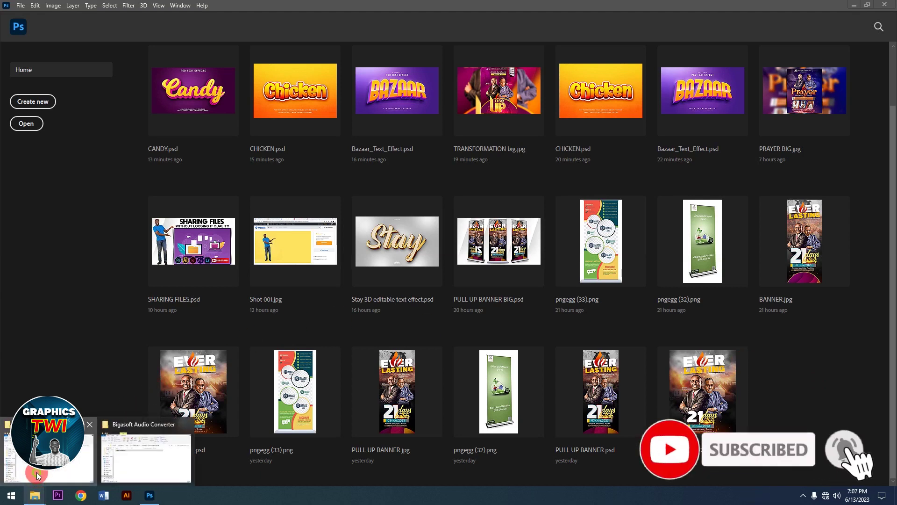
pyautogui.click(38, 475)
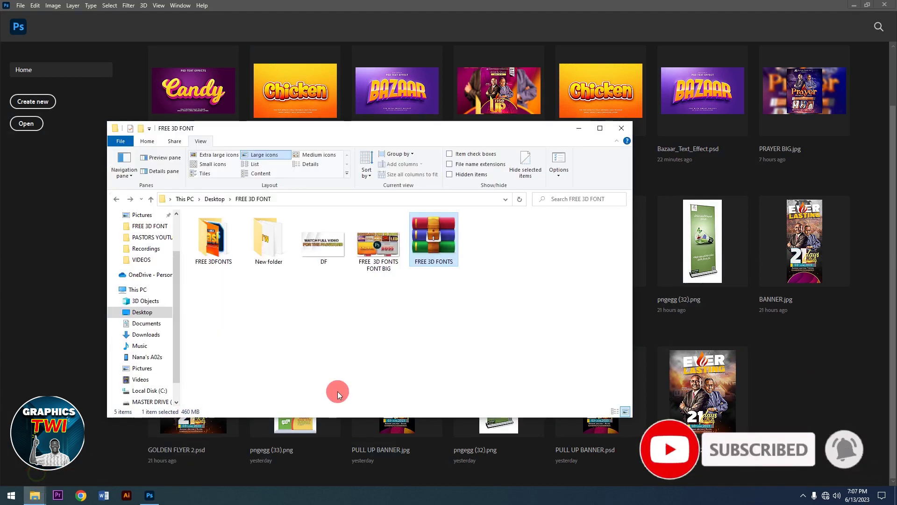
pyautogui.doubleClick(438, 240)
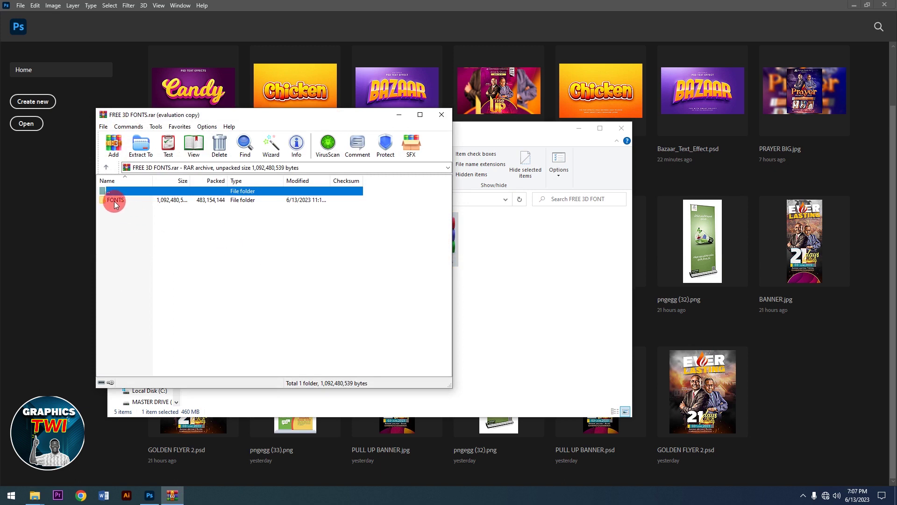
# Step: Drag Bazaar_Text_Effect.psd from the archive's FONTS folder into Photoshop, confirming the archive password
pyautogui.doubleClick(114, 201)
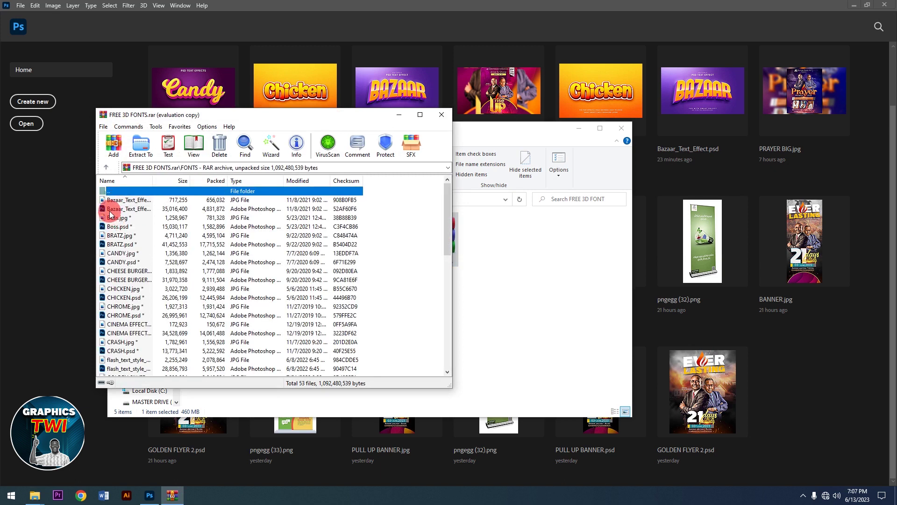
pyautogui.click(109, 210)
pyautogui.moveTo(111, 214); pyautogui.dragTo(740, 369)
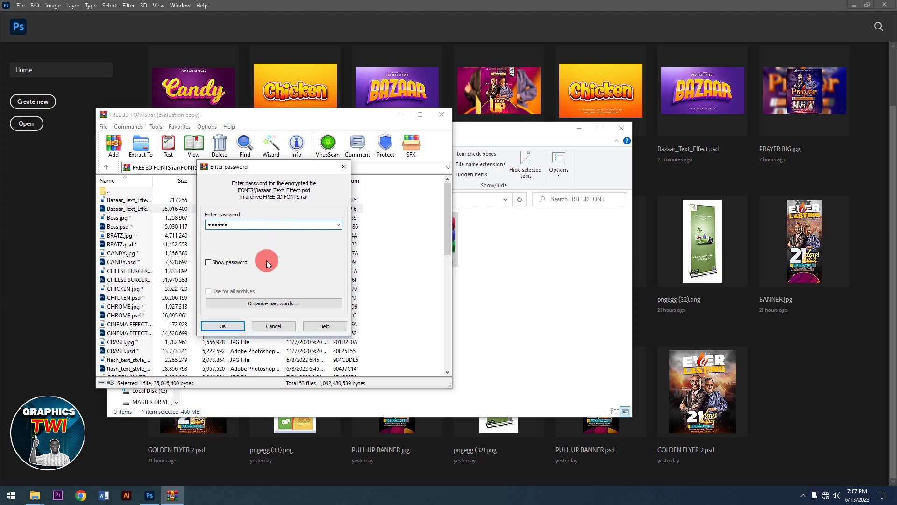
pyautogui.click(232, 326)
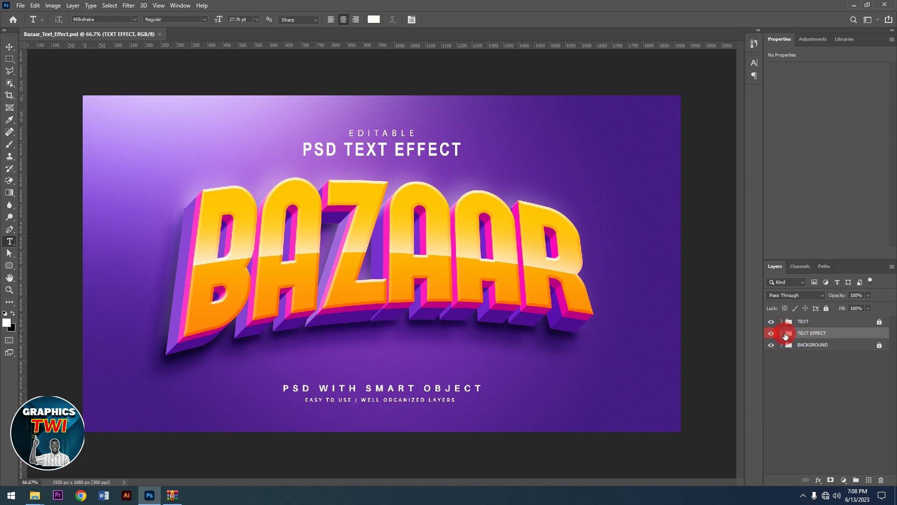
# Step: Retype the Change Text Here smart object's text from BAZAAR to JESUS and save the .psb
pyautogui.click(781, 333)
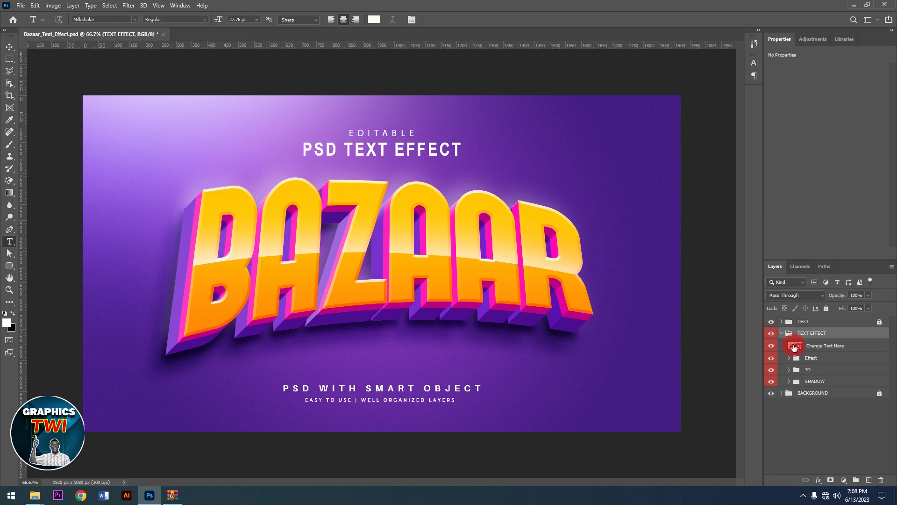
pyautogui.doubleClick(793, 347)
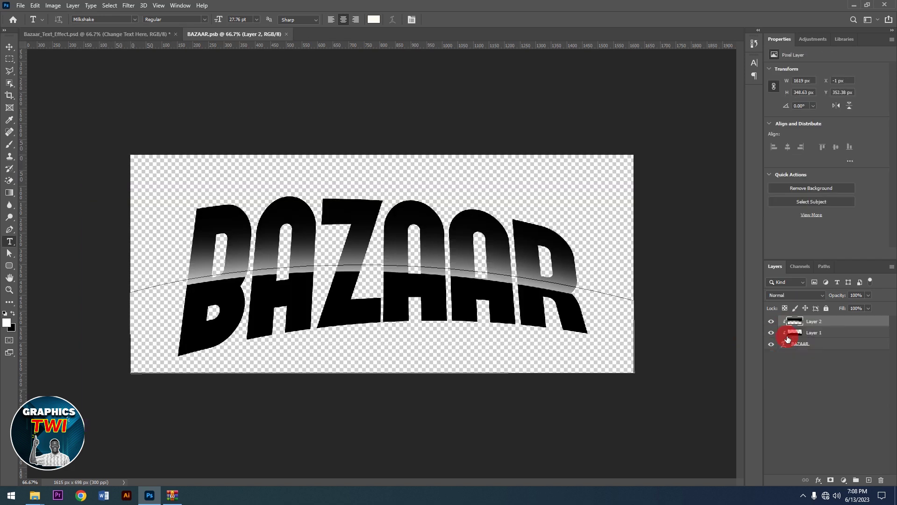
pyautogui.click(196, 255)
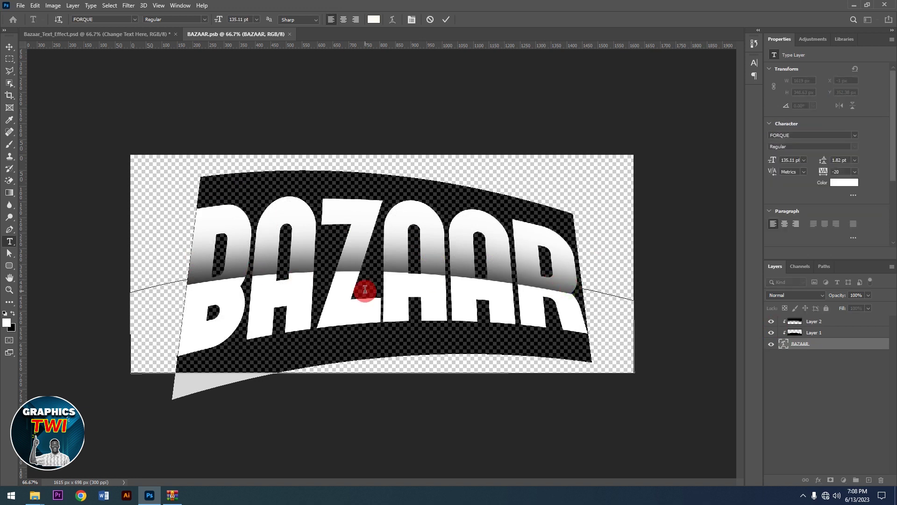
pyautogui.write('JES')
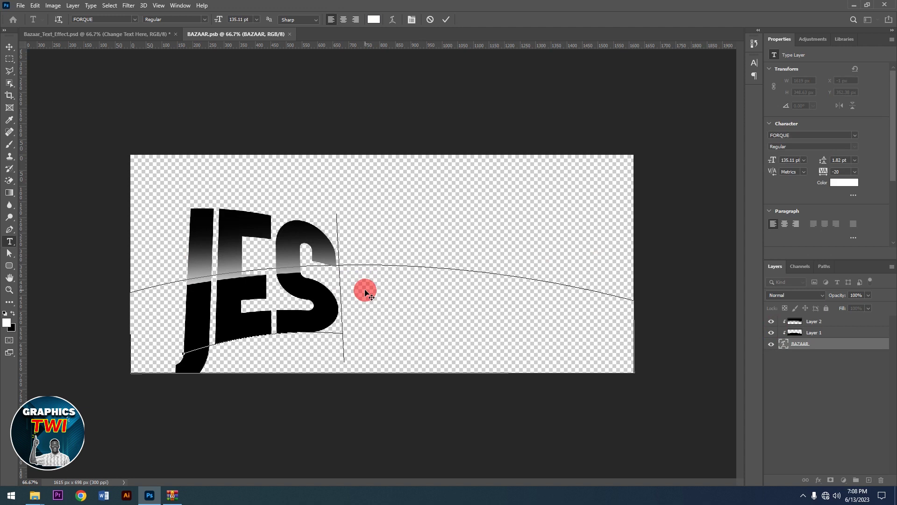
pyautogui.write('U')
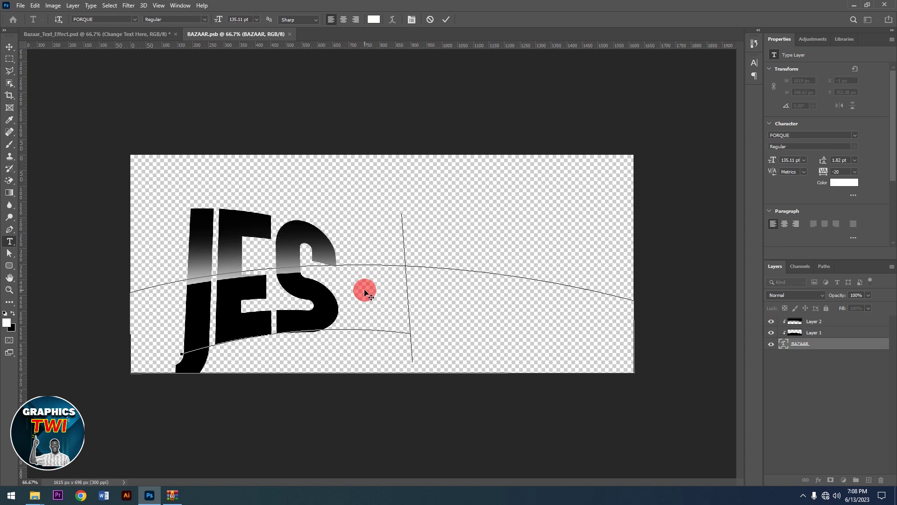
pyautogui.write('S')
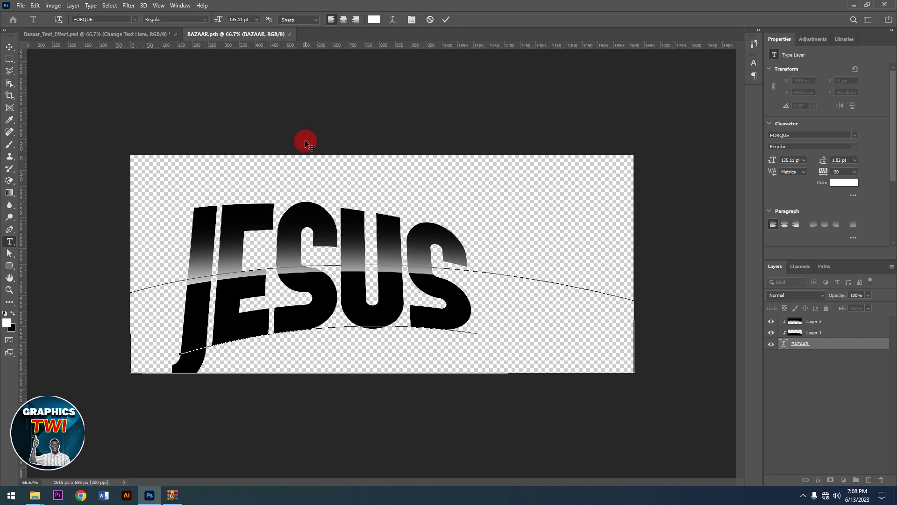
pyautogui.click(445, 20)
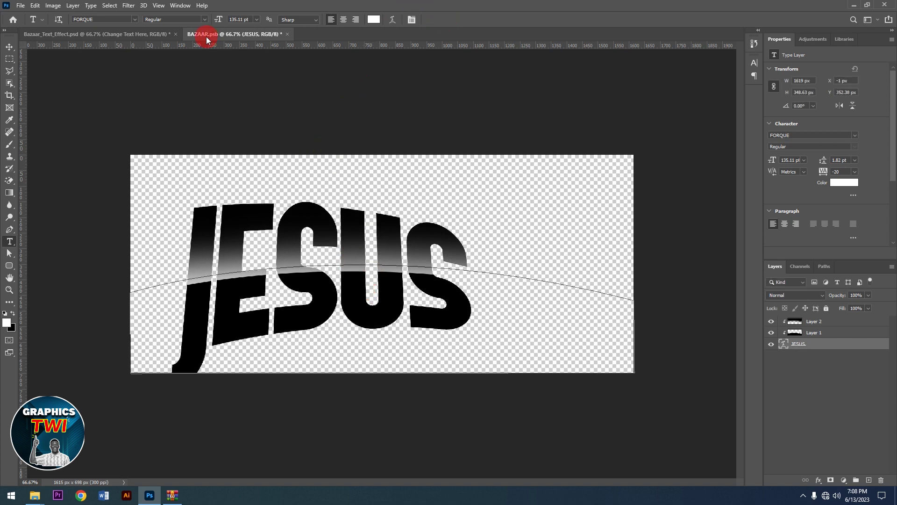
pyautogui.click(287, 34)
pyautogui.click(410, 187)
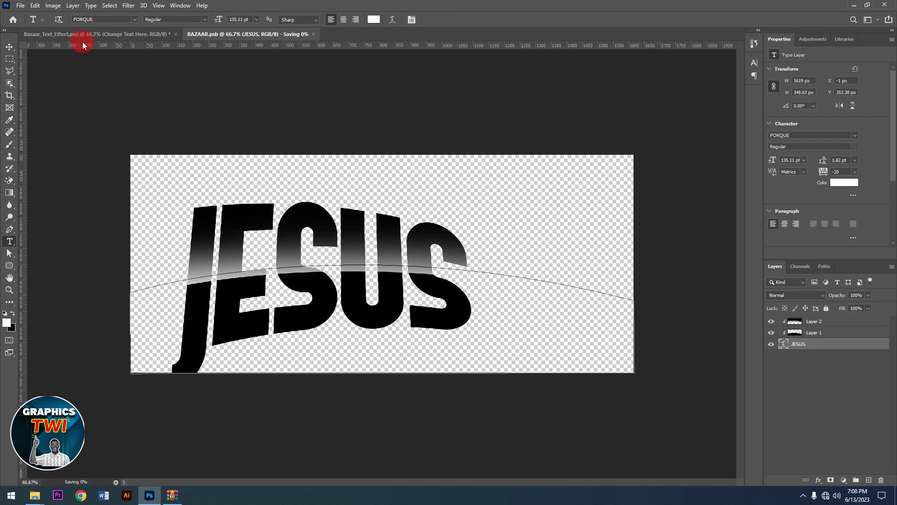
# Step: Hide the TEXT and BACKGROUND groups so JESUS shows on transparency, then close without saving
pyautogui.click(156, 35)
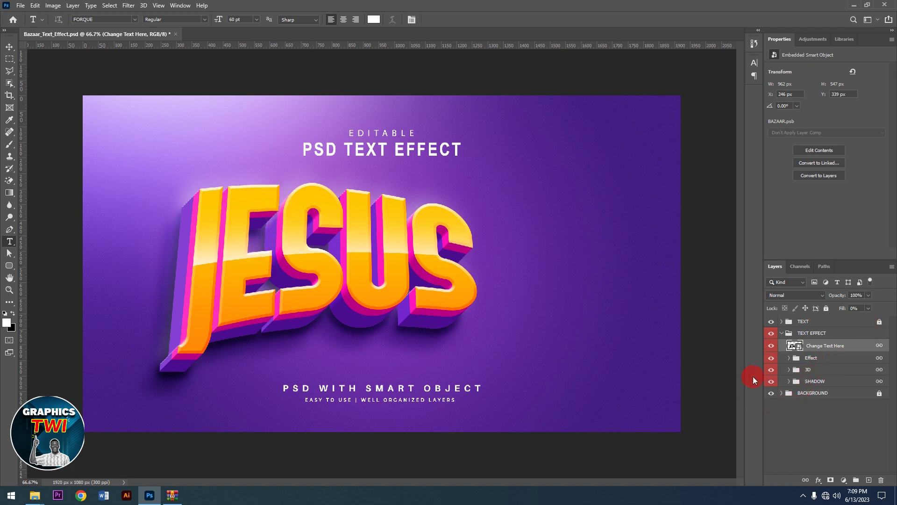
pyautogui.click(771, 321)
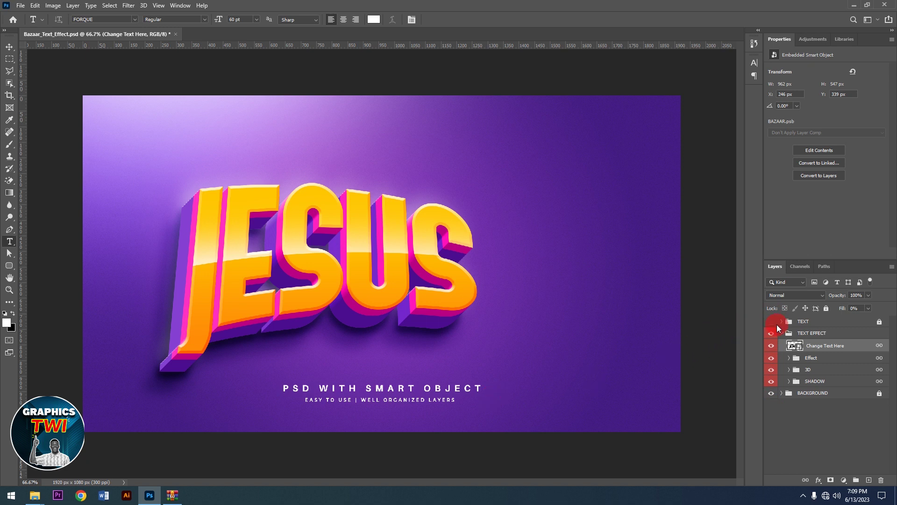
pyautogui.click(771, 393)
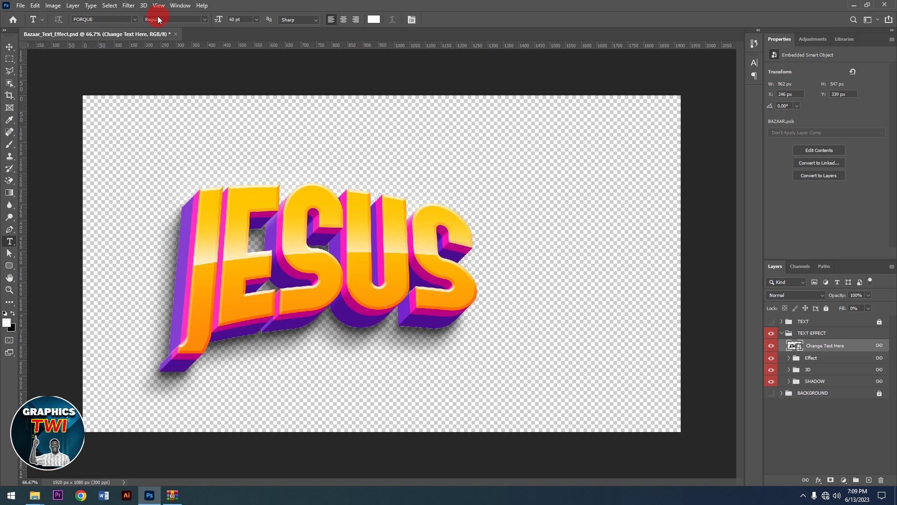
pyautogui.click(177, 34)
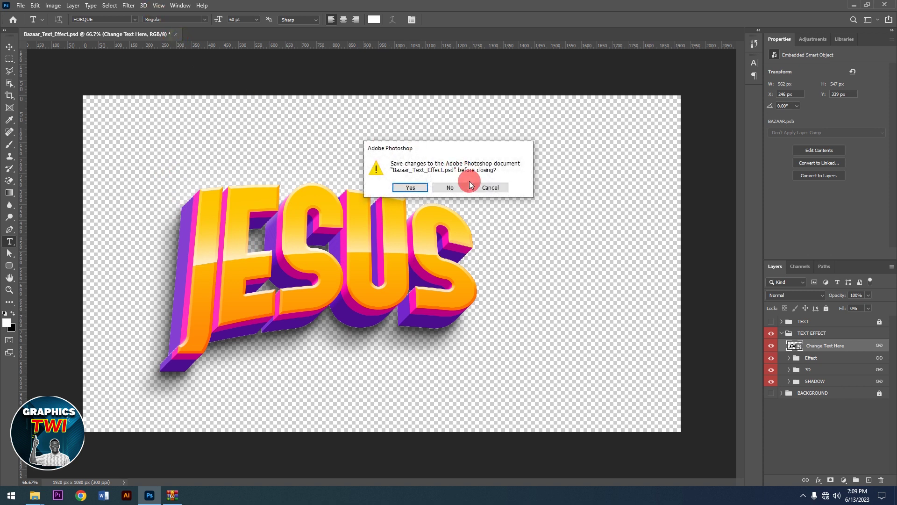
pyautogui.click(460, 192)
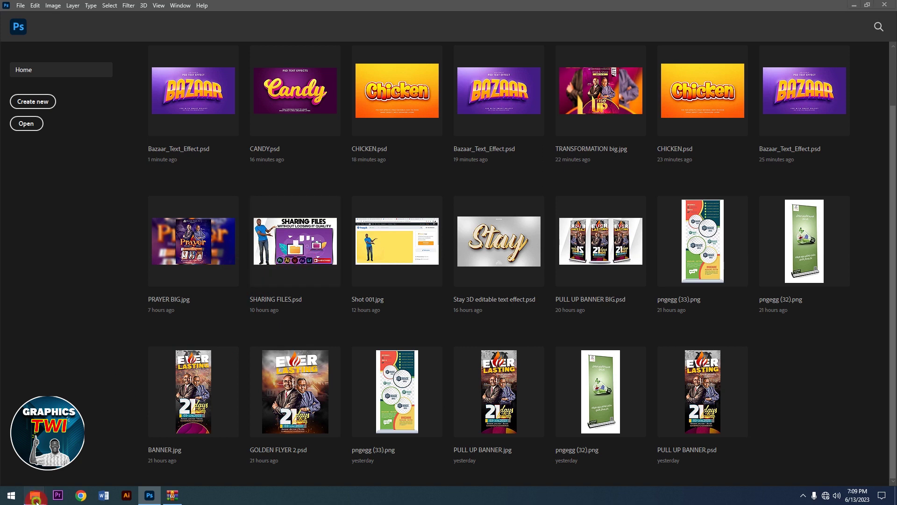
# Step: Open CHICKEN.psd from the FREE 3DFONTS folder by dragging it into Photoshop
pyautogui.click(48, 473)
pyautogui.click(203, 240)
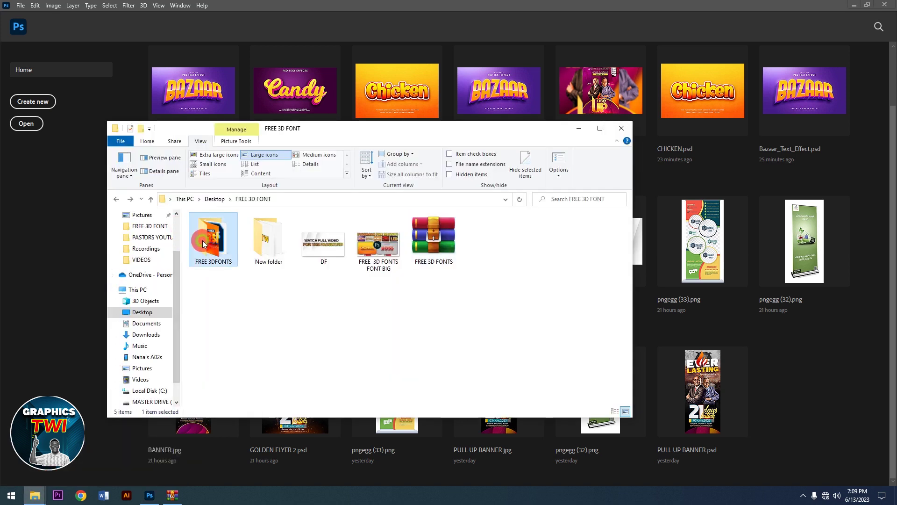
pyautogui.doubleClick(217, 245)
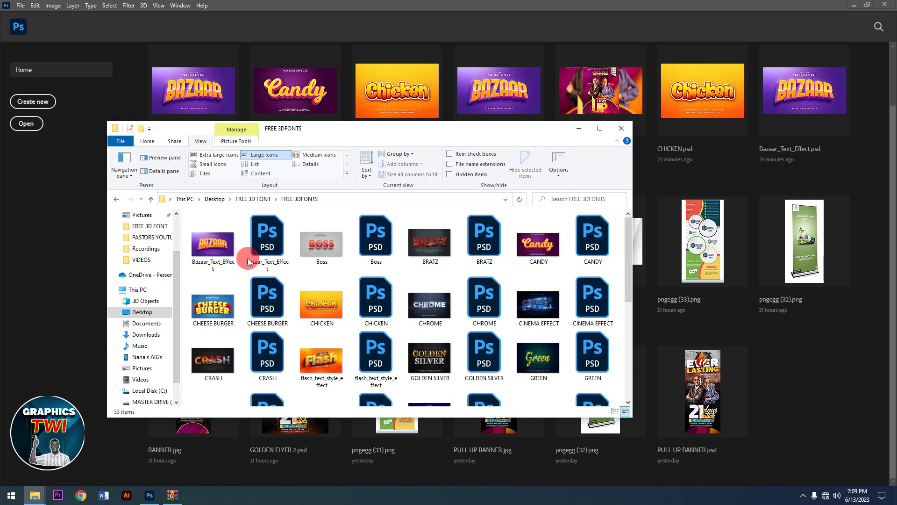
pyautogui.click(376, 299)
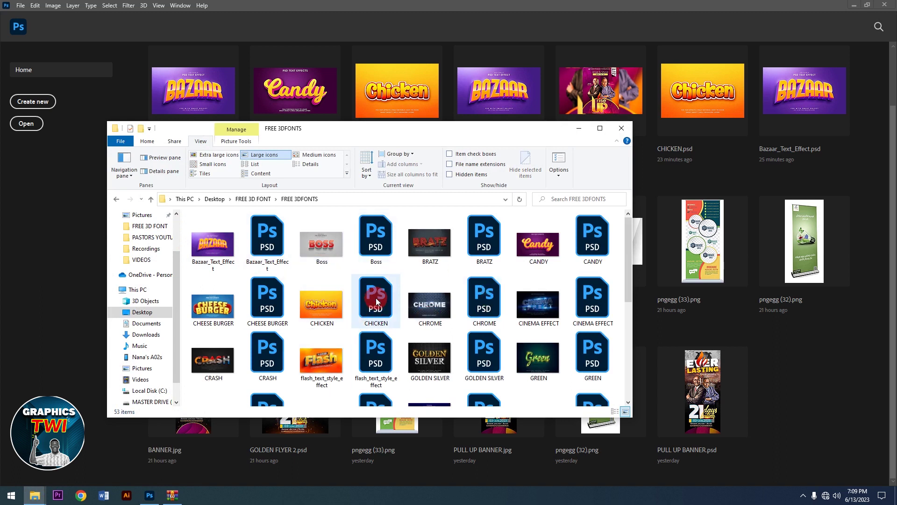
pyautogui.moveTo(377, 298)
pyautogui.mouseDown()
pyautogui.moveTo(377, 310)
pyautogui.moveTo(415, 324)
pyautogui.moveTo(788, 323)
pyautogui.mouseUp()
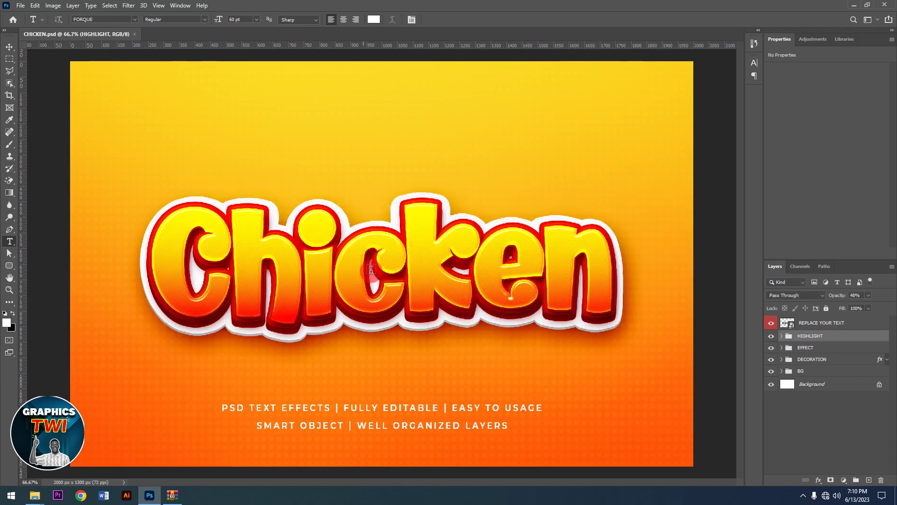
# Step: In the REPLACE YOUR TEXT smart object, replace the word Chicken with FOREVER
pyautogui.doubleClick(786, 323)
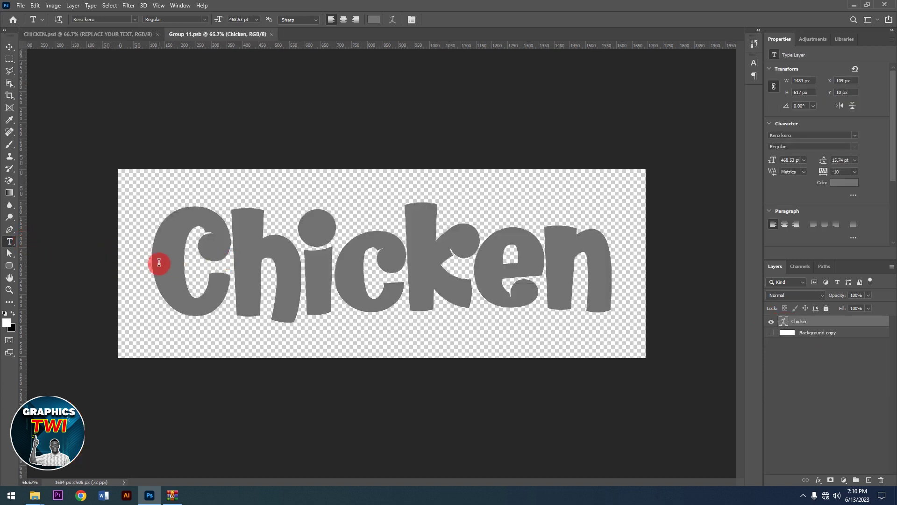
pyautogui.moveTo(158, 260); pyautogui.dragTo(608, 260)
pyautogui.moveTo(327, 278); pyautogui.dragTo(353, 295)
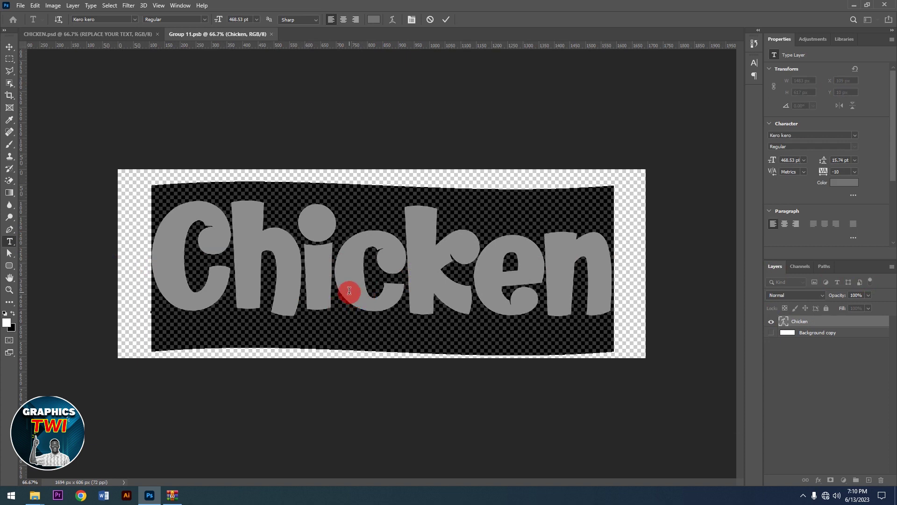
pyautogui.write('FO')
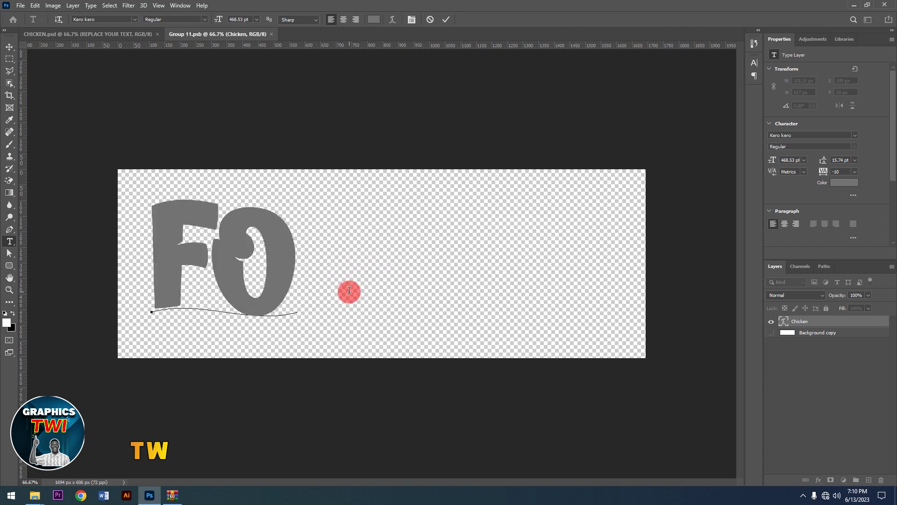
pyautogui.write('REV')
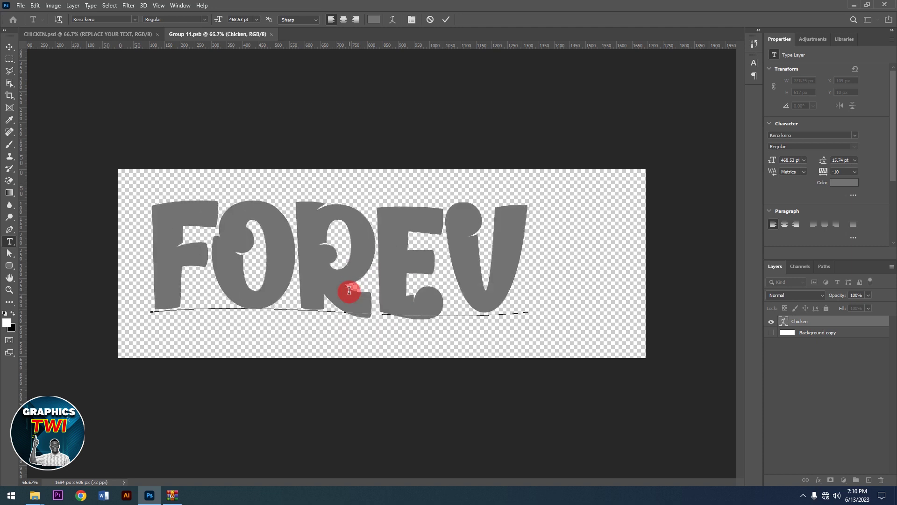
pyautogui.write('ER')
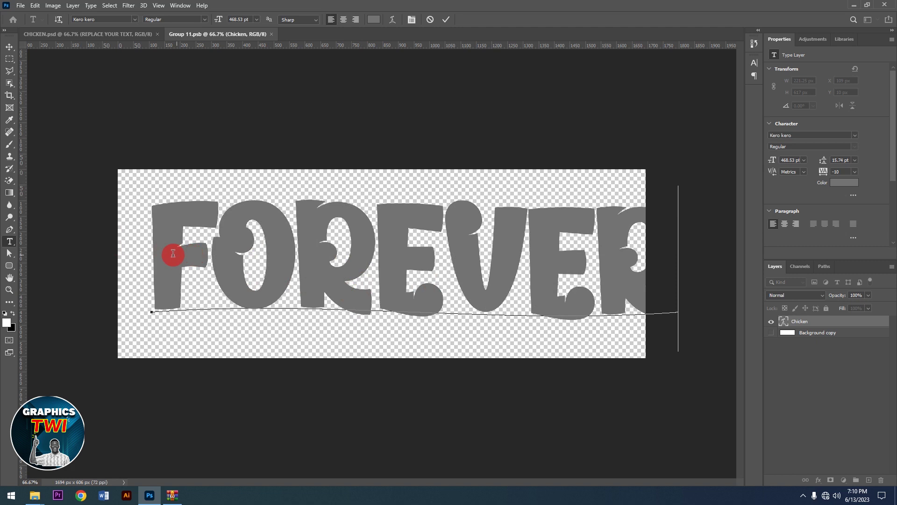
# Step: Reduce the FOREVER text to 429 pt in the Character panel and commit the edit
pyautogui.moveTo(173, 253); pyautogui.dragTo(667, 195)
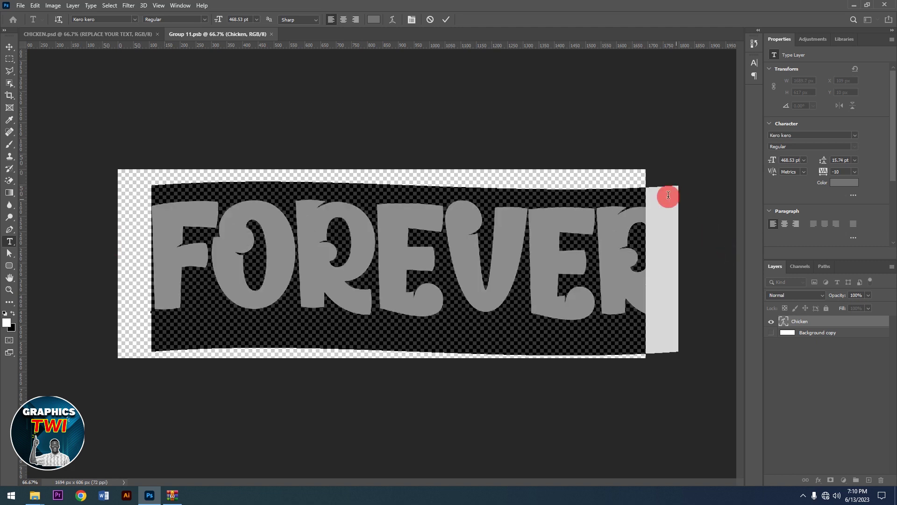
pyautogui.click(411, 20)
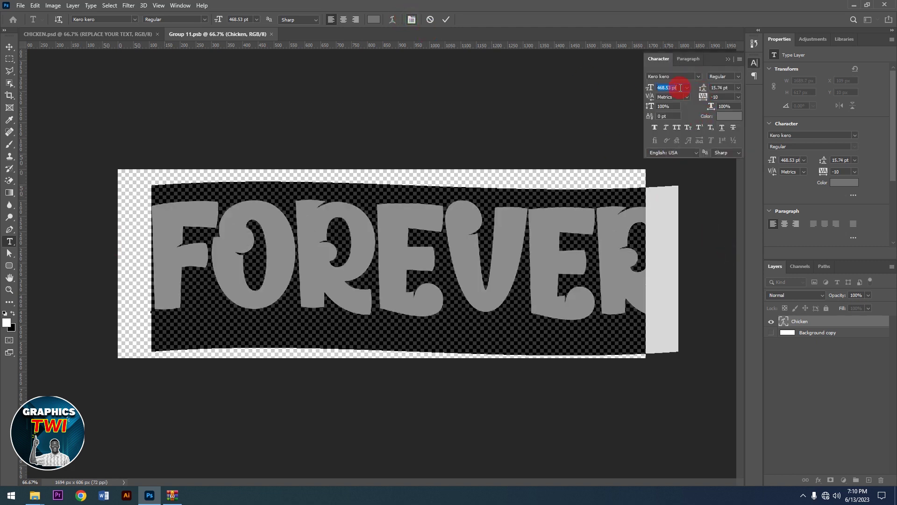
pyautogui.scroll(-4, 679, 88)
pyautogui.scroll(-3, 678, 87)
pyautogui.scroll(-4, 678, 88)
pyautogui.scroll(-3, 677, 87)
pyautogui.scroll(-4, 678, 87)
pyautogui.scroll(-3, 677, 88)
pyautogui.scroll(-3, 676, 89)
pyautogui.scroll(-4, 676, 90)
pyautogui.scroll(-2, 676, 90)
pyautogui.scroll(-3, 676, 90)
pyautogui.scroll(-3, 676, 90)
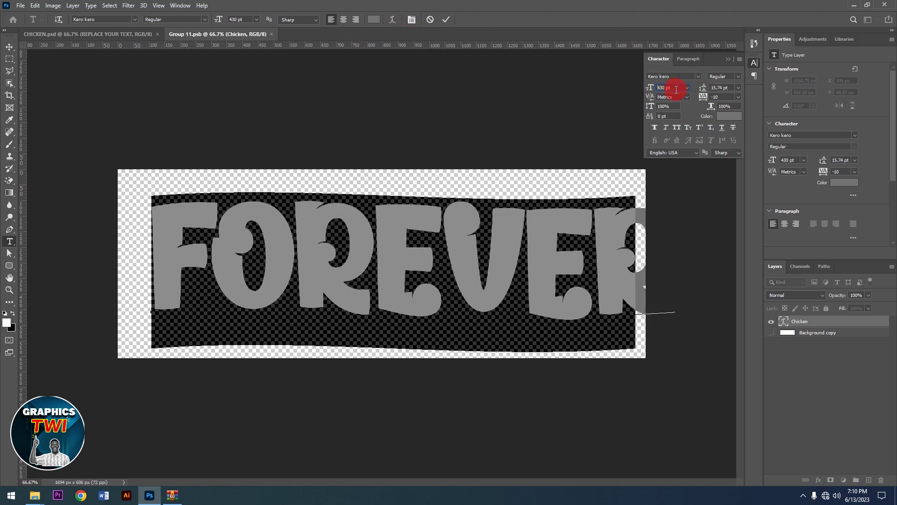
pyautogui.scroll(-3, 676, 90)
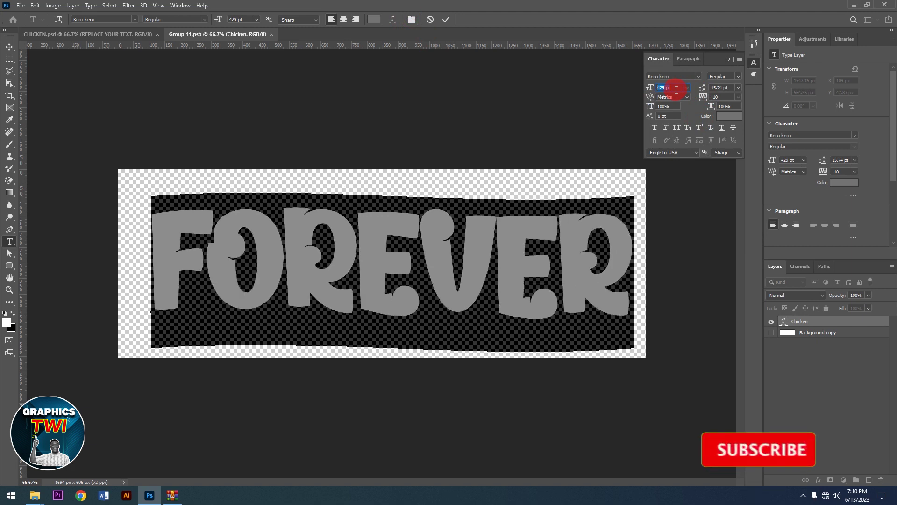
pyautogui.click(445, 21)
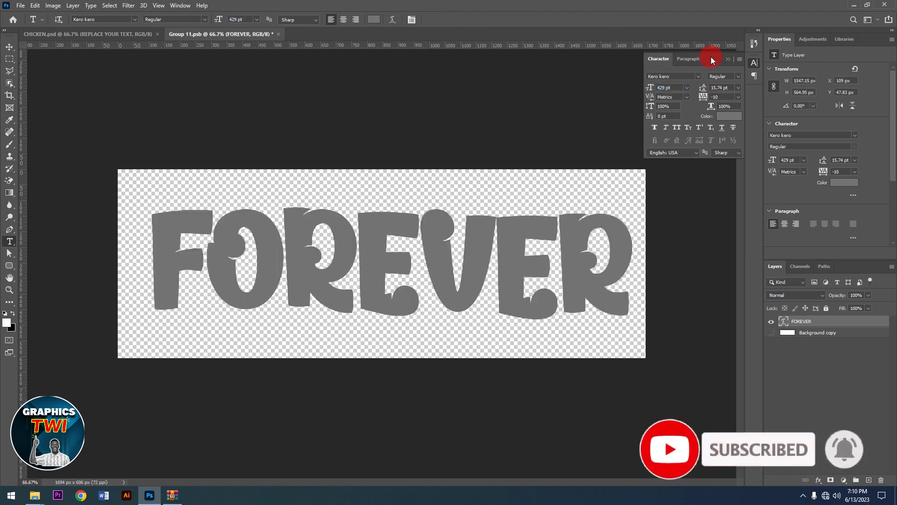
pyautogui.click(726, 60)
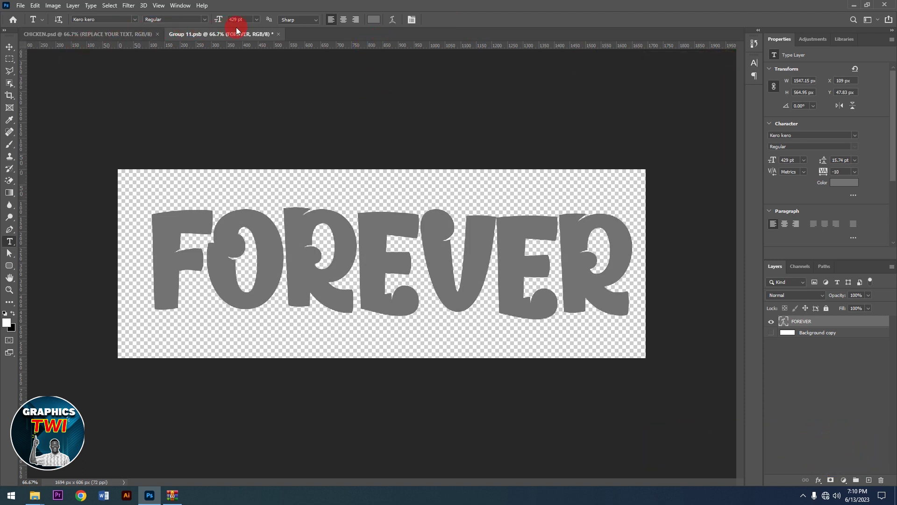
# Step: Save and close Group 11.psb, then return to CHICKEN.psd showing FOREVER
pyautogui.click(277, 35)
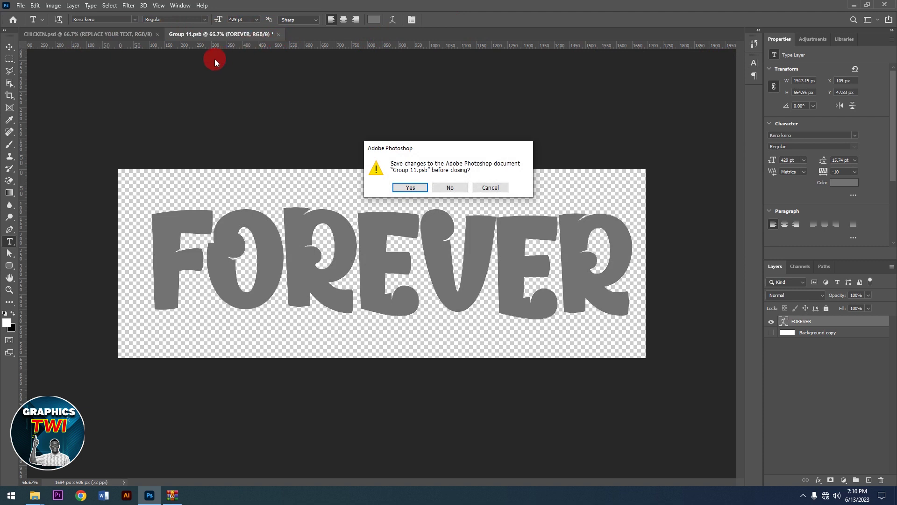
pyautogui.click(407, 189)
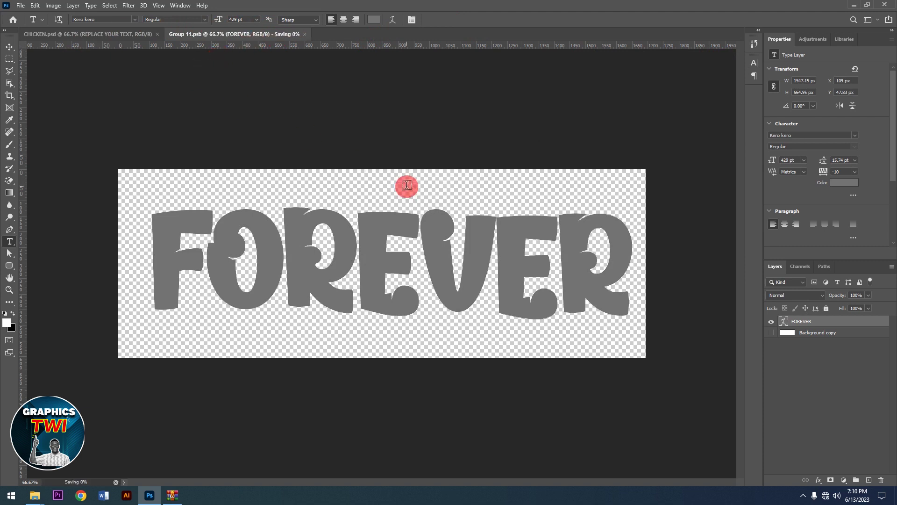
pyautogui.click(101, 34)
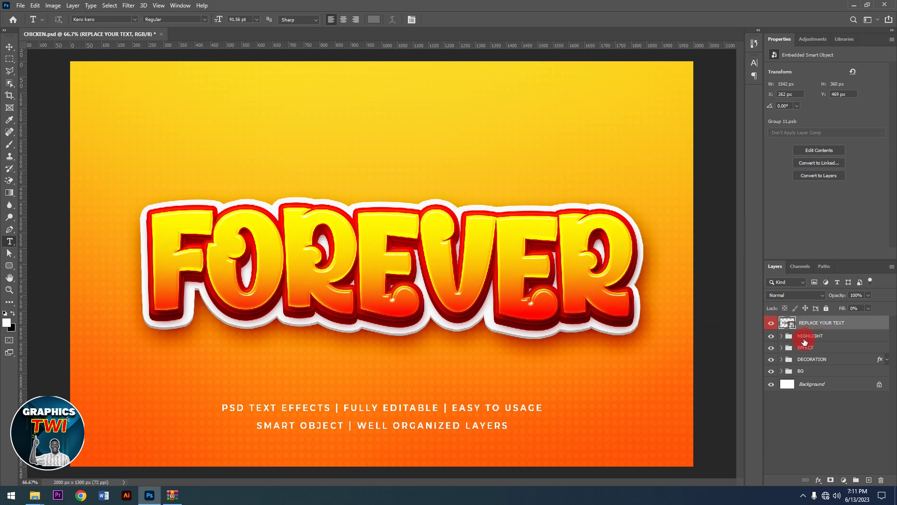
# Step: Hide the HIGHLIGHT, BG and Background layers for transparency, then close CHICKEN.psd
pyautogui.click(772, 338)
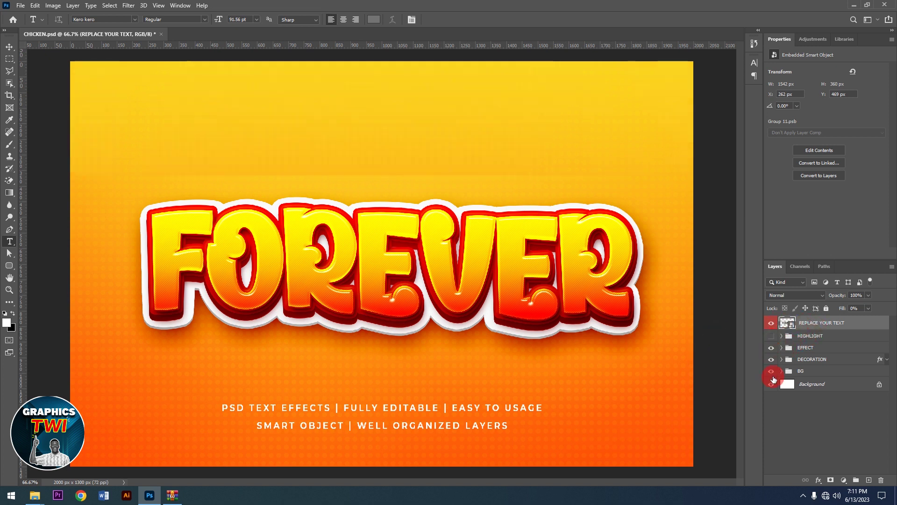
pyautogui.click(771, 372)
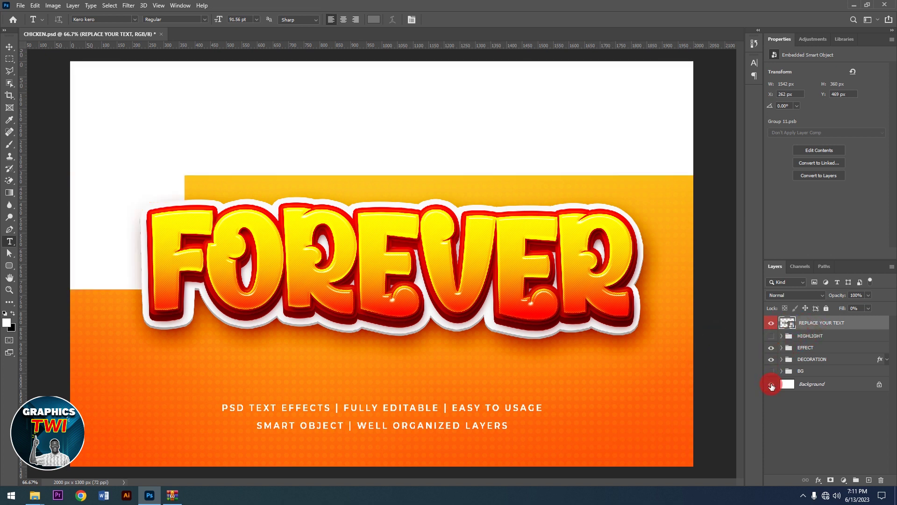
pyautogui.click(772, 386)
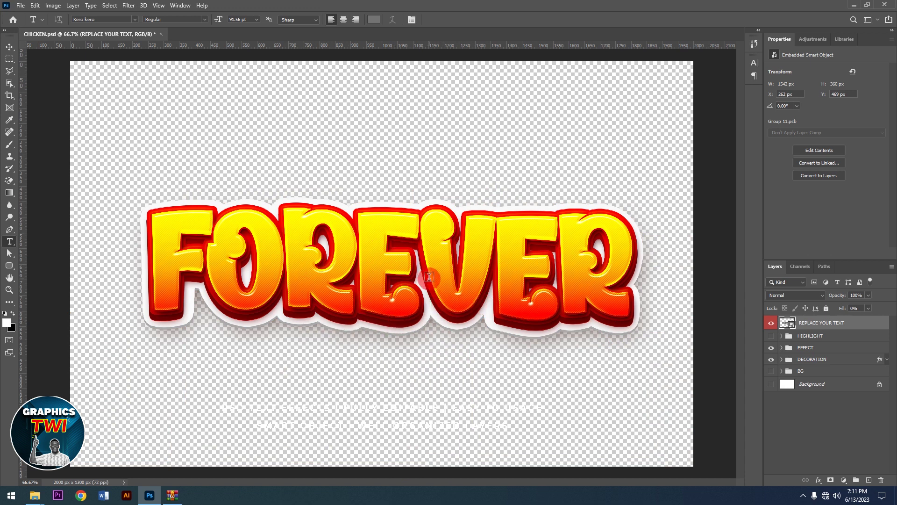
pyautogui.click(161, 34)
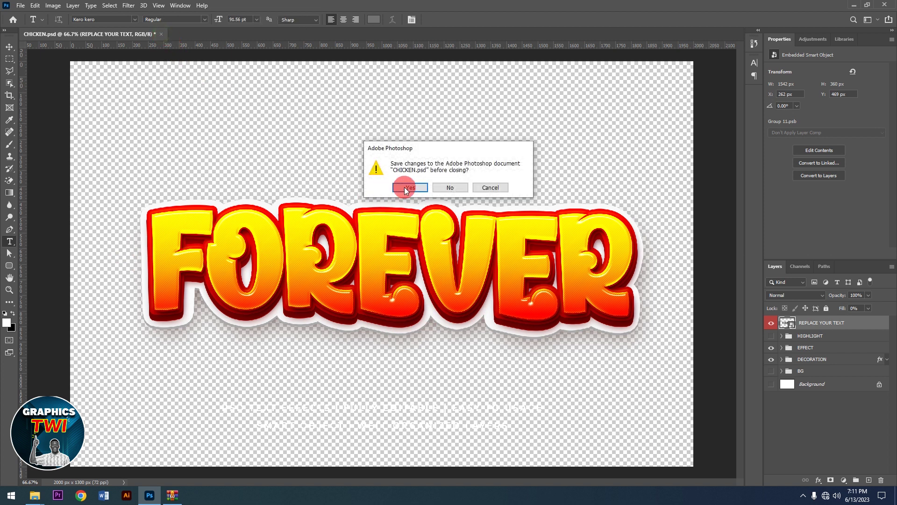
pyautogui.click(447, 187)
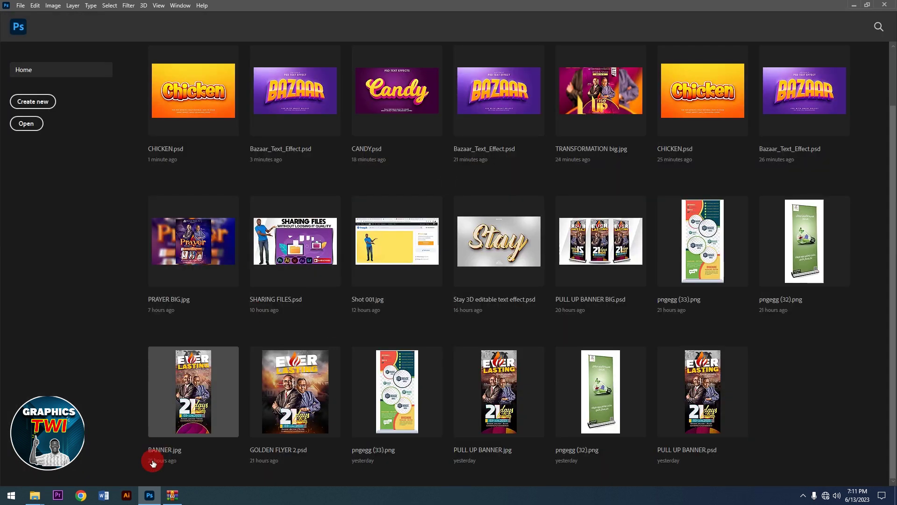
# Step: Drag CANDY.psd from the FREE 3DFONTS folder into Photoshop
pyautogui.click(45, 498)
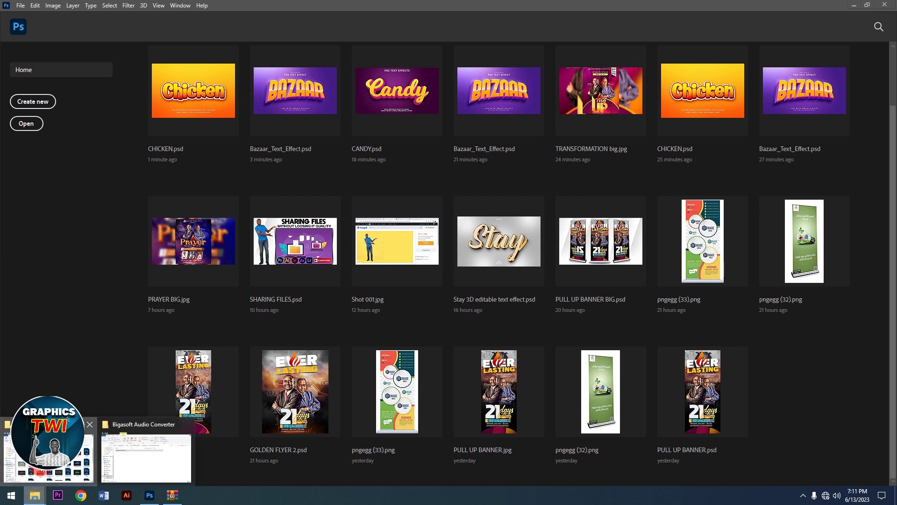
pyautogui.click(102, 439)
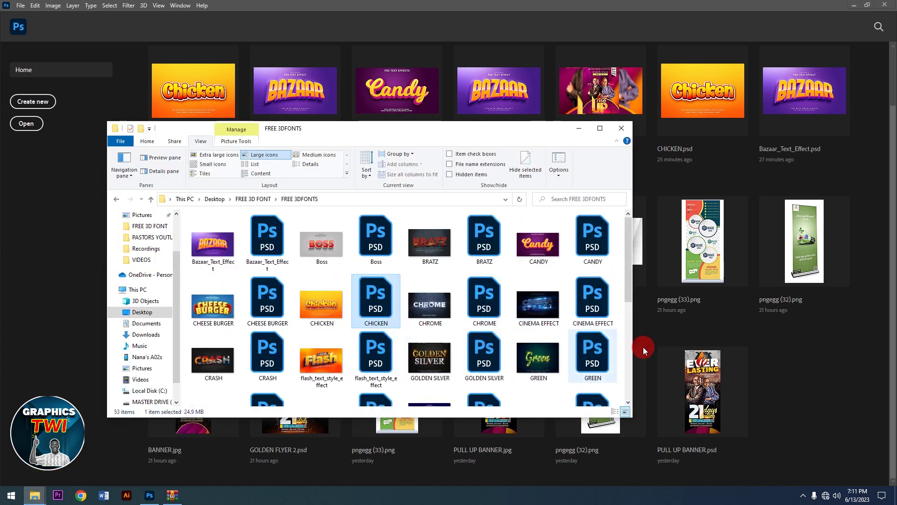
pyautogui.click(591, 241)
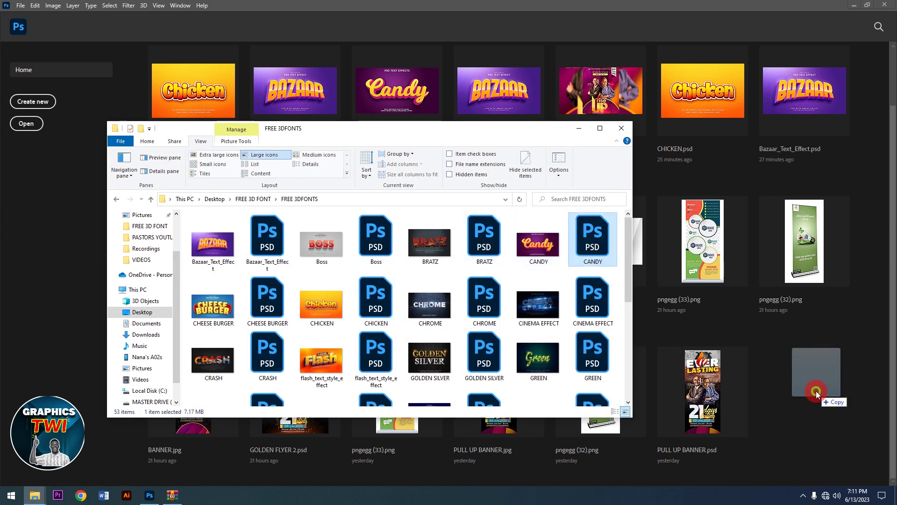
pyautogui.moveTo(817, 395); pyautogui.dragTo(812, 384)
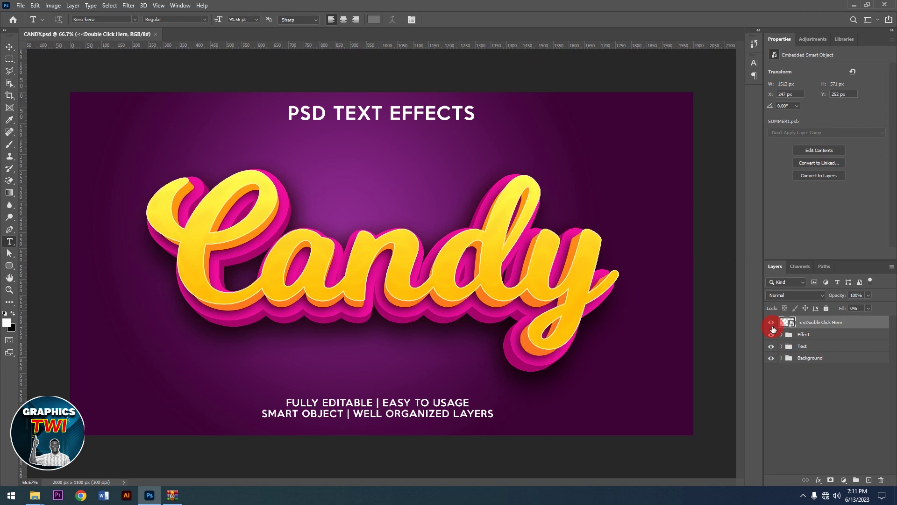
# Step: Change the SUMMER1.psb smart object text from Candy to Church and save it
pyautogui.doubleClick(786, 322)
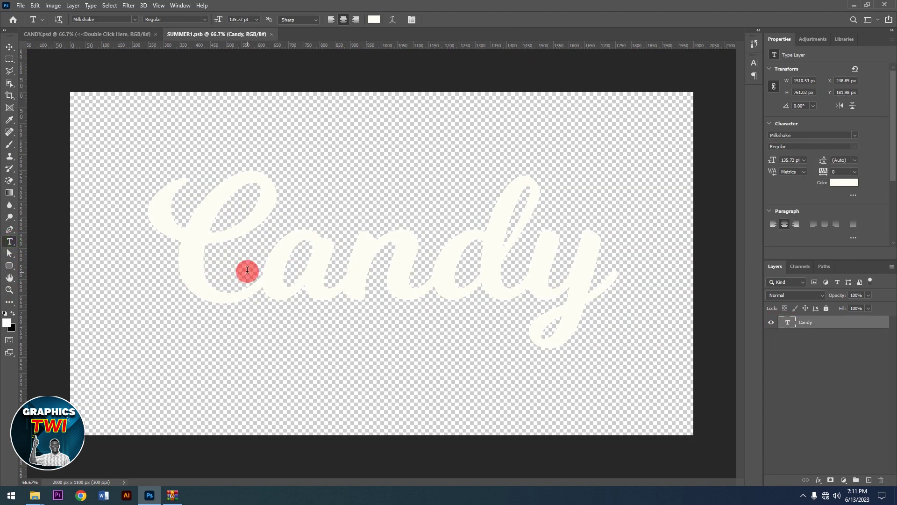
pyautogui.moveTo(262, 275); pyautogui.dragTo(566, 319)
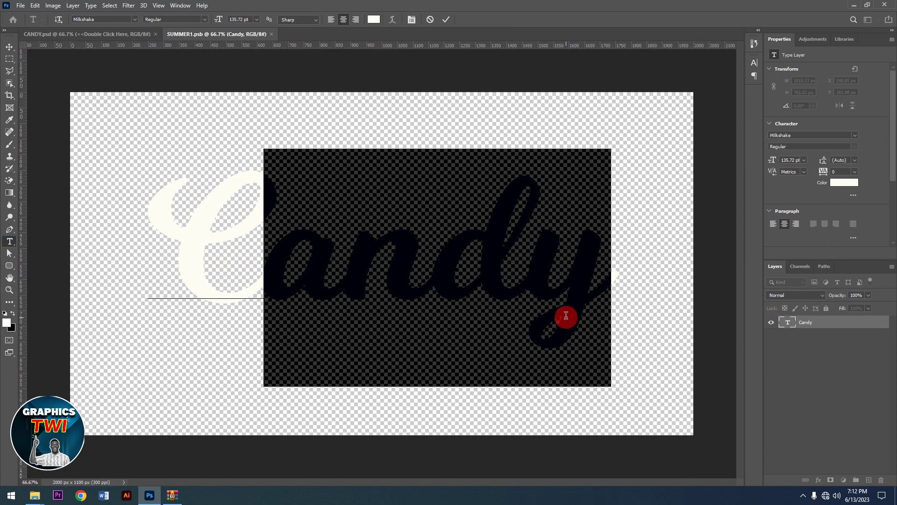
pyautogui.write('hur')
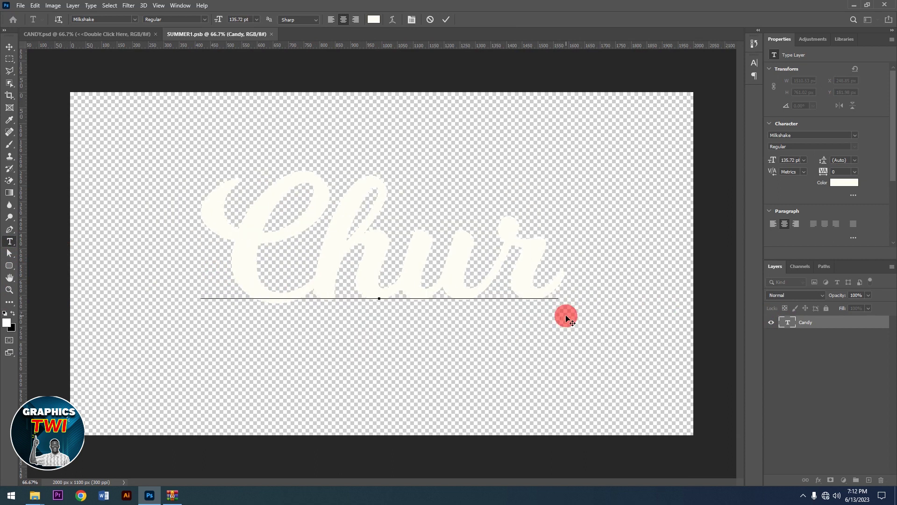
pyautogui.write('ch')
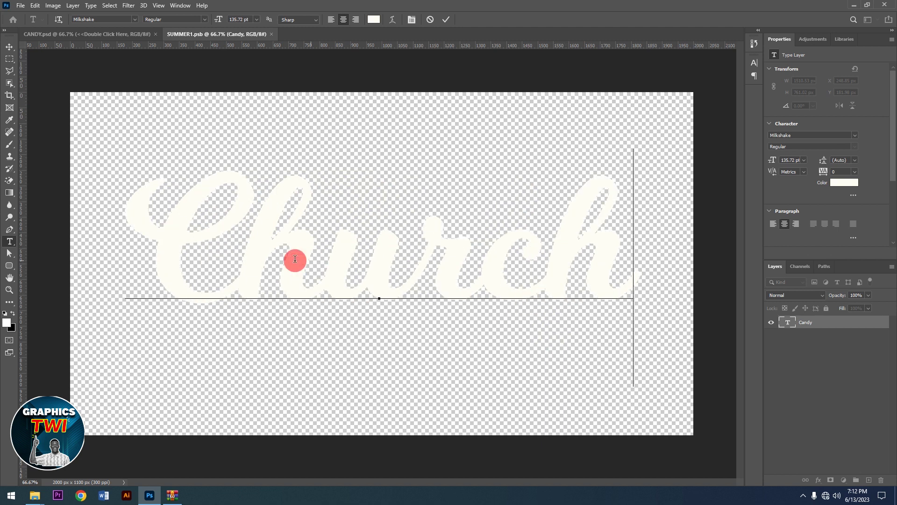
pyautogui.click(444, 21)
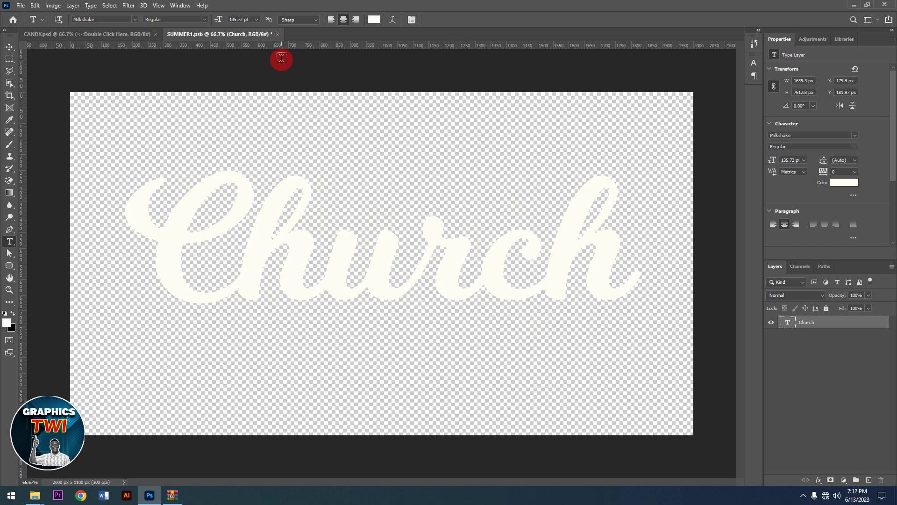
pyautogui.click(277, 34)
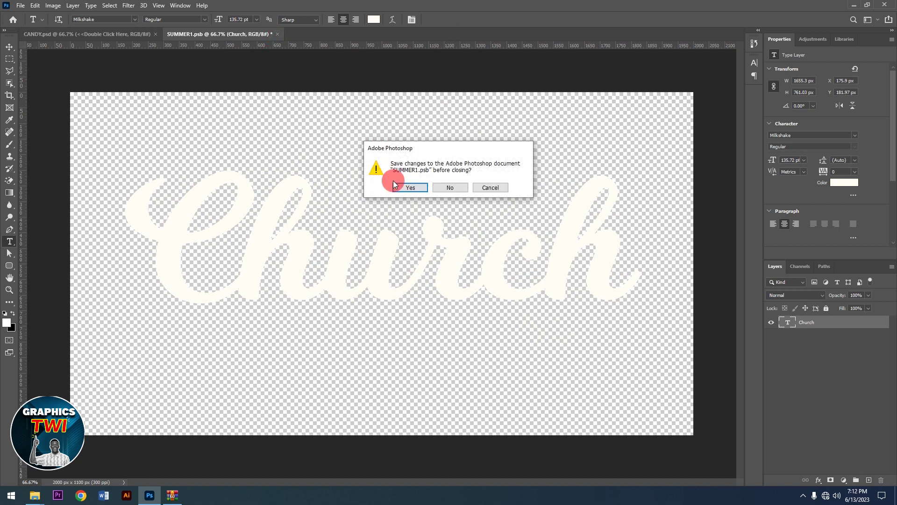
pyautogui.click(410, 187)
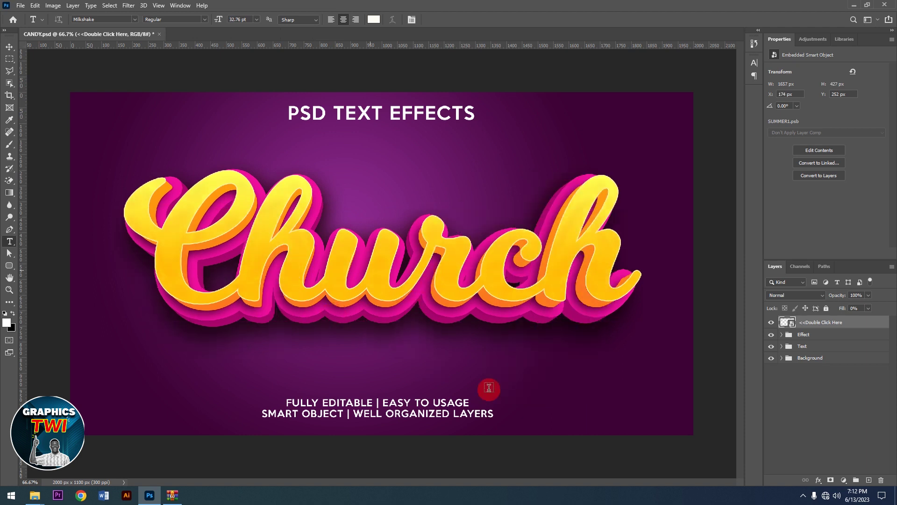
# Step: Hide the purple Background so Church sits on transparency, then close CANDY.psd without saving
pyautogui.click(771, 359)
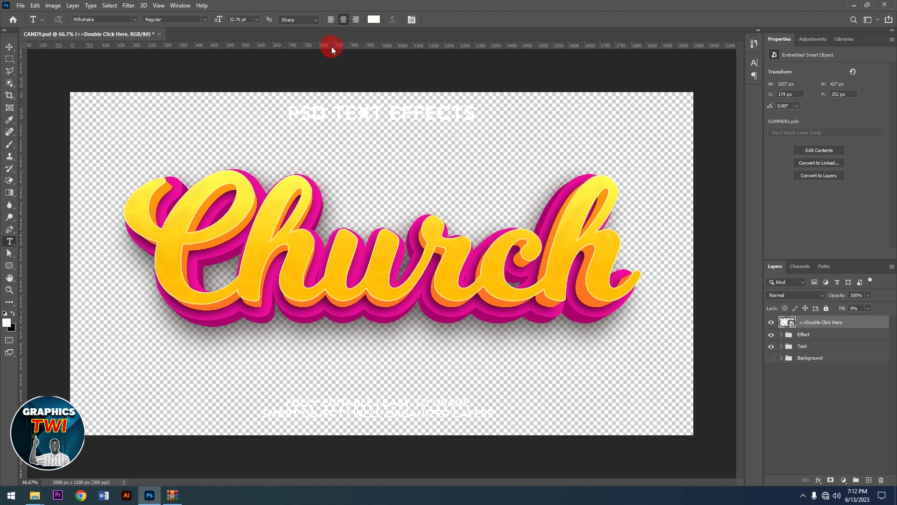
pyautogui.click(159, 34)
pyautogui.click(462, 189)
pyautogui.click(41, 495)
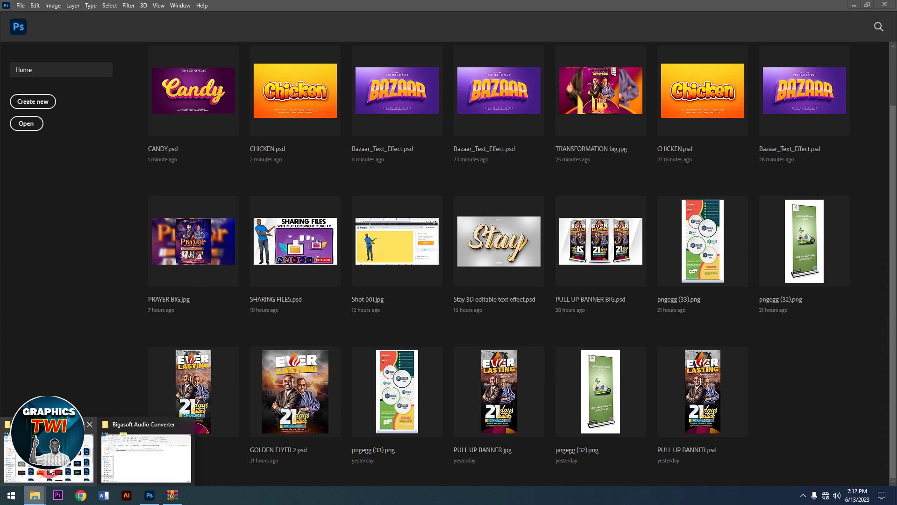
# Step: Open PEACH ORANGE.psd from the FREE 3DFONTS folder window into Photoshop
pyautogui.click(182, 477)
pyautogui.scroll(-5, 440, 379)
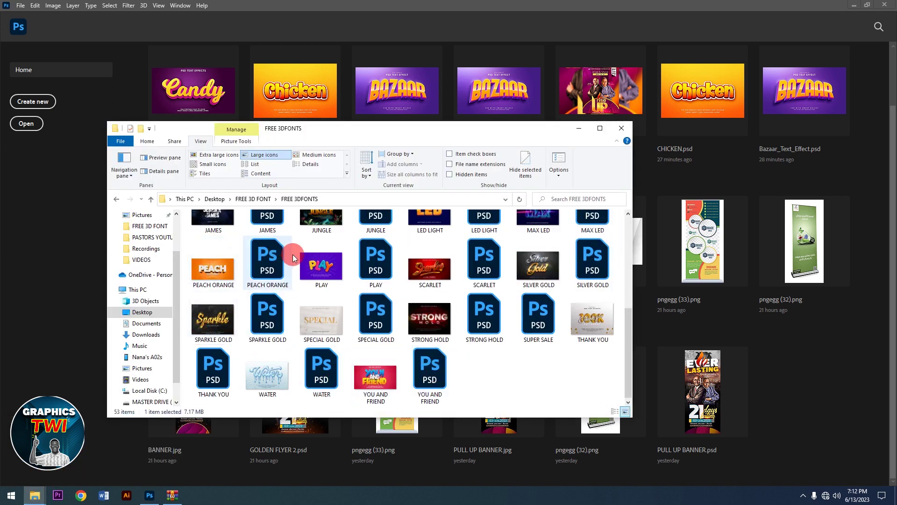
pyautogui.doubleClick(268, 262)
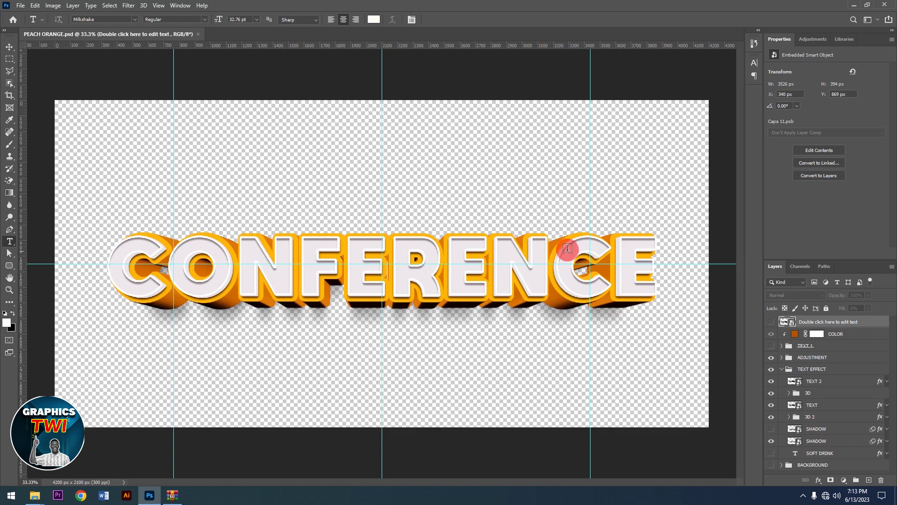
# Step: Show the orange BACKGROUND group and retype the smart object's CONFERENCE as My Love
pyautogui.click(773, 466)
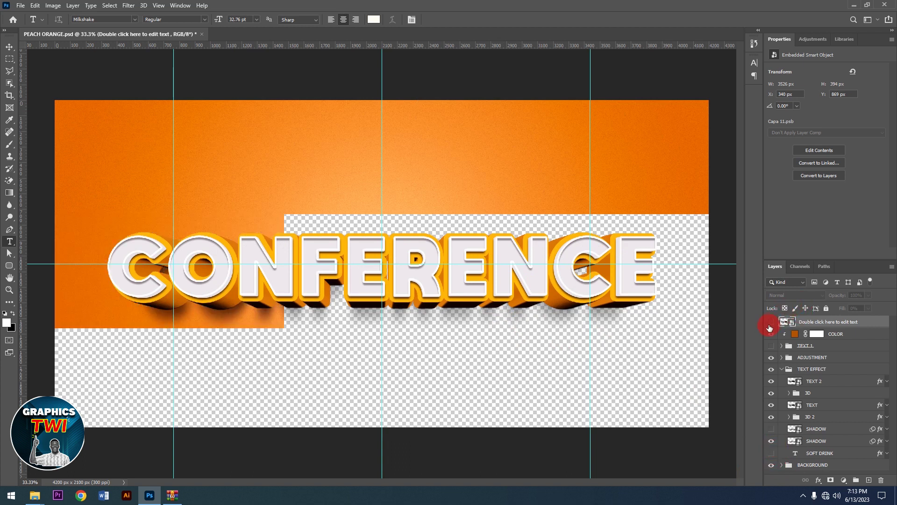
pyautogui.doubleClick(787, 322)
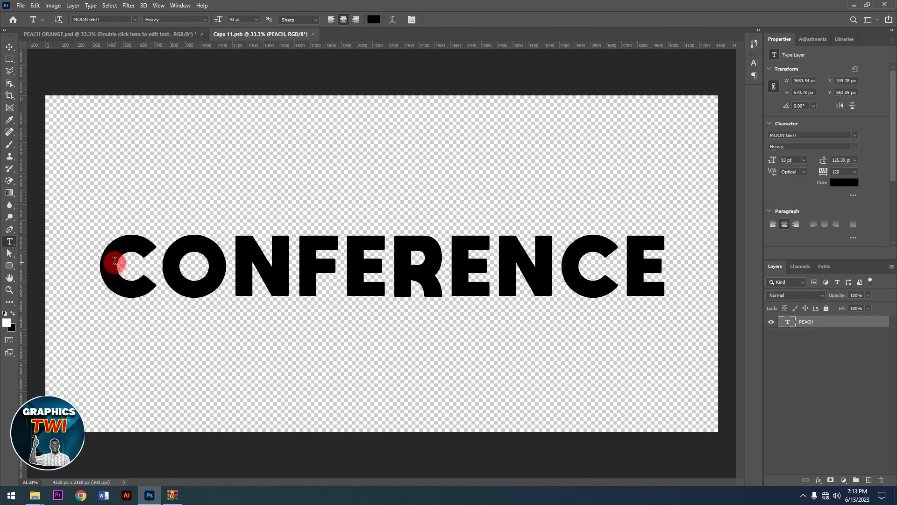
pyautogui.moveTo(113, 261)
pyautogui.mouseDown()
pyautogui.moveTo(584, 260)
pyautogui.moveTo(680, 279)
pyautogui.mouseUp()
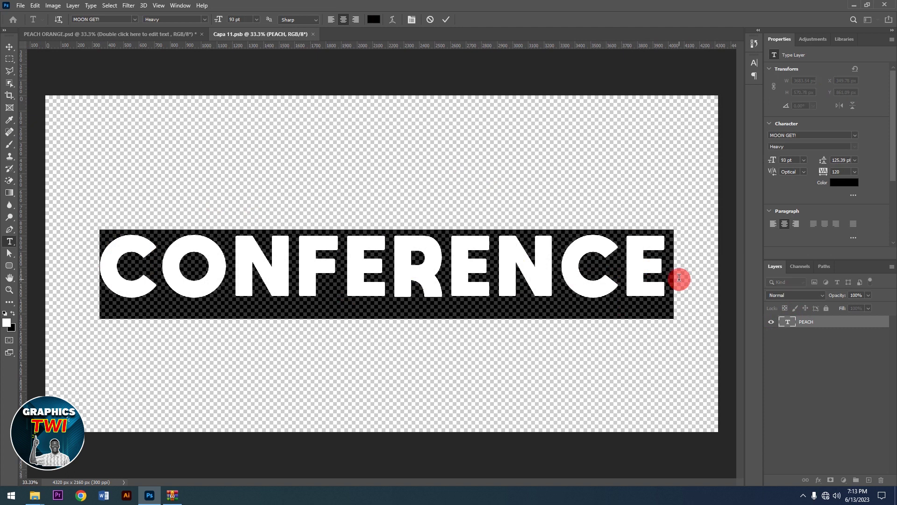
pyautogui.write('My')
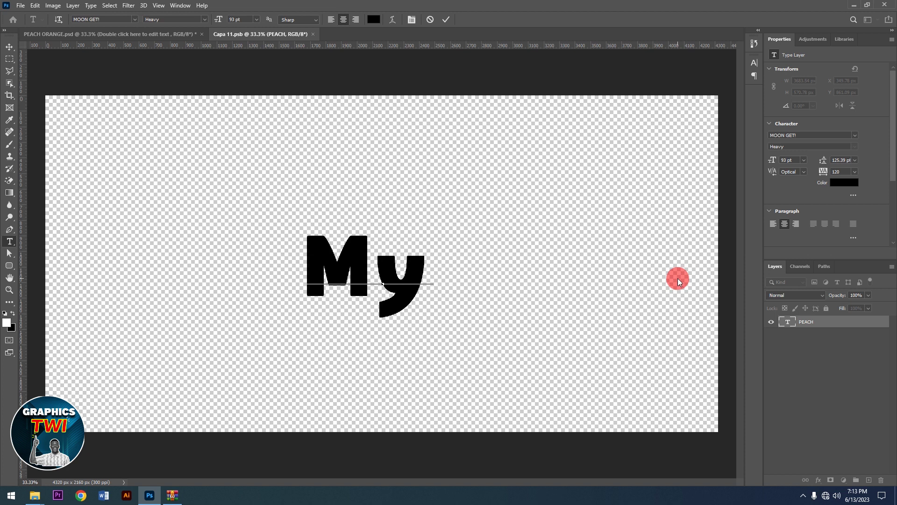
pyautogui.write(' L')
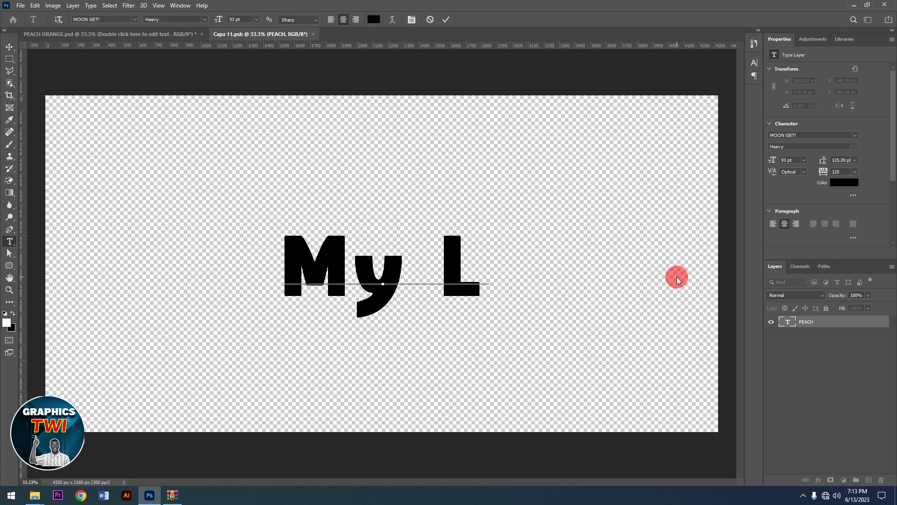
pyautogui.write('ove')
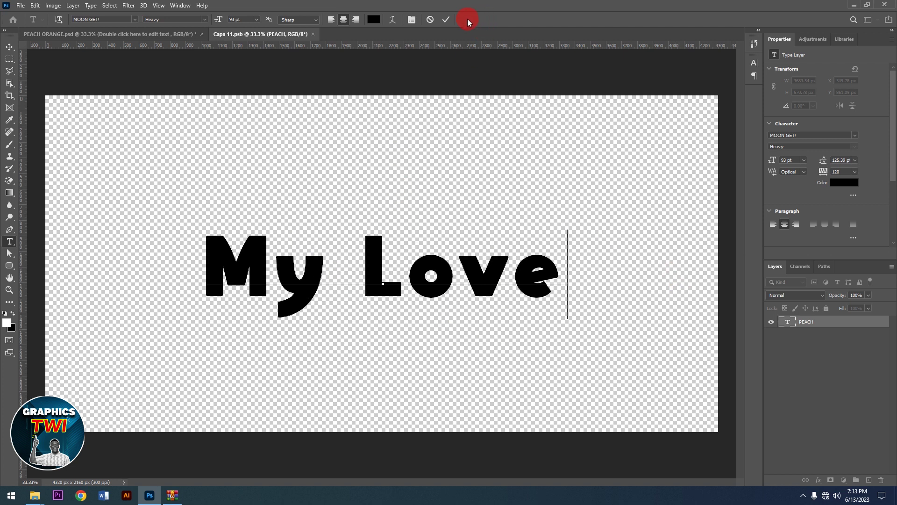
# Step: Commit the My Love text and save Capa 11.psb back into the PEACH ORANGE template
pyautogui.click(446, 20)
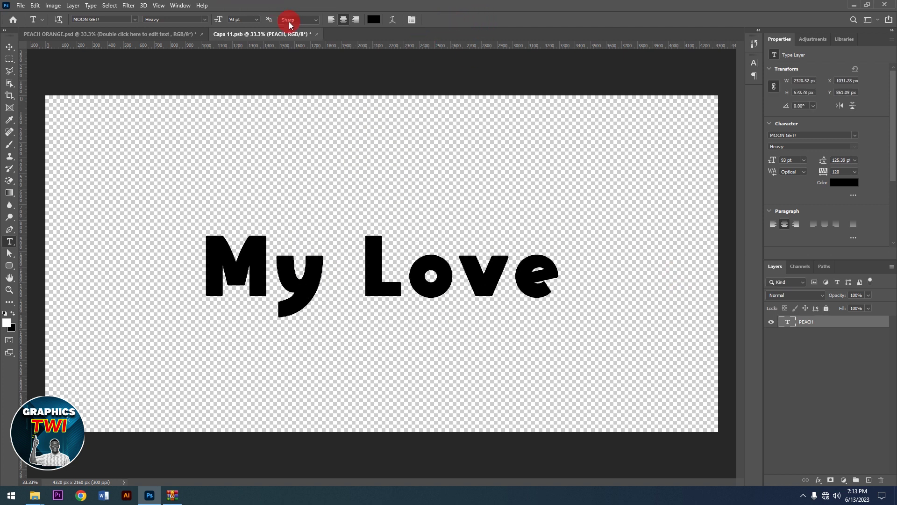
pyautogui.click(316, 34)
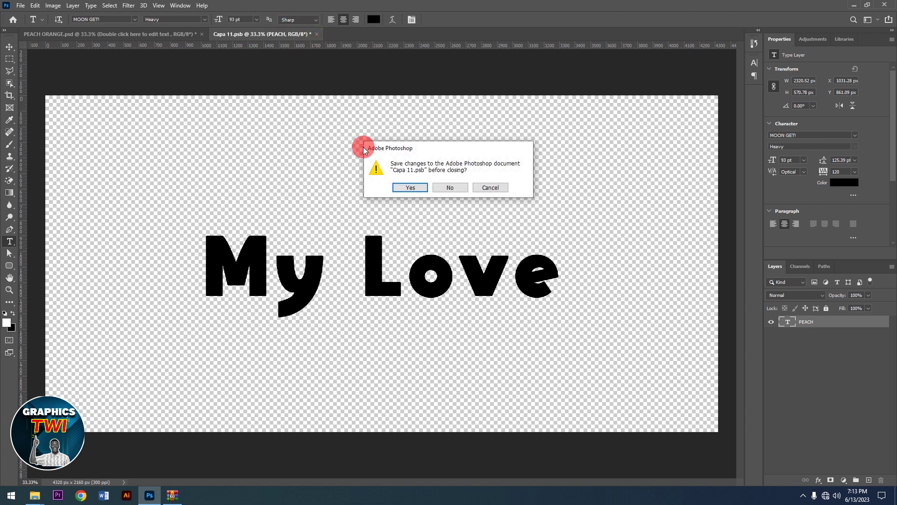
pyautogui.click(411, 187)
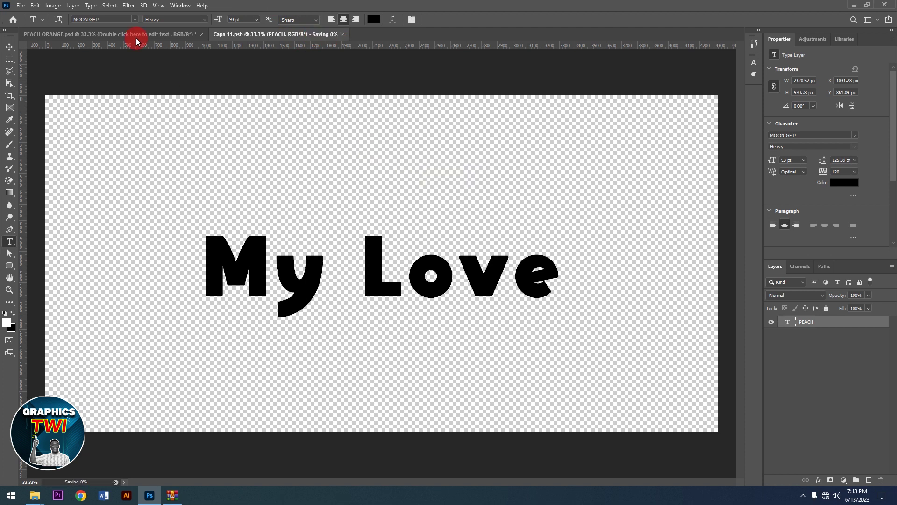
pyautogui.click(137, 35)
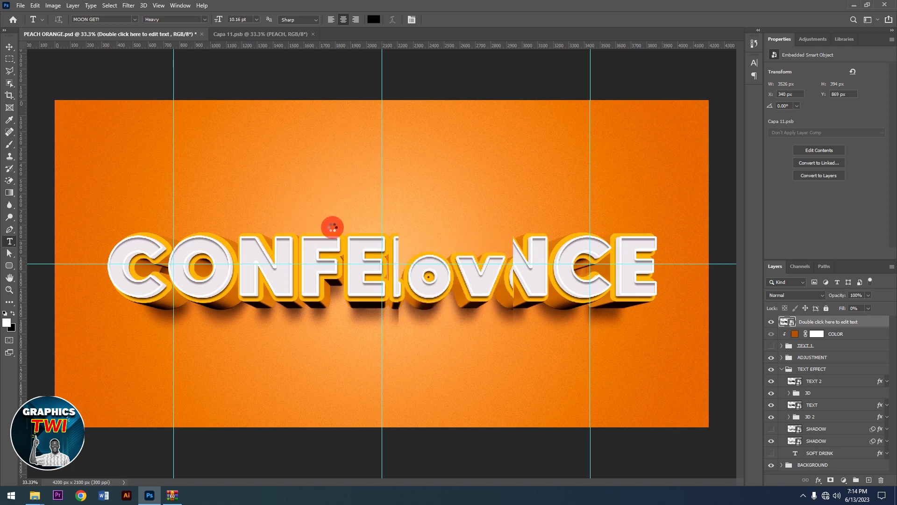
# Step: Hide the orange BACKGROUND group so My Love shows on a transparent background
pyautogui.hotkey('ctrl', 'w')
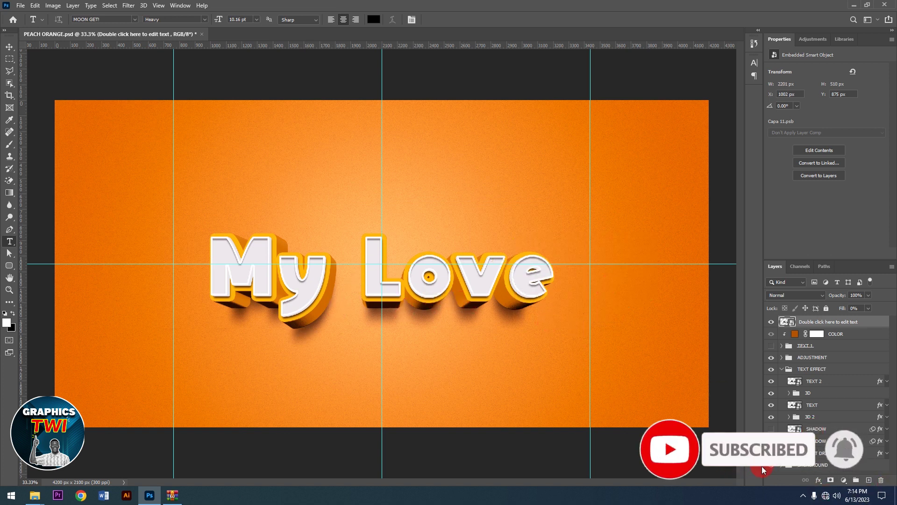
pyautogui.click(770, 465)
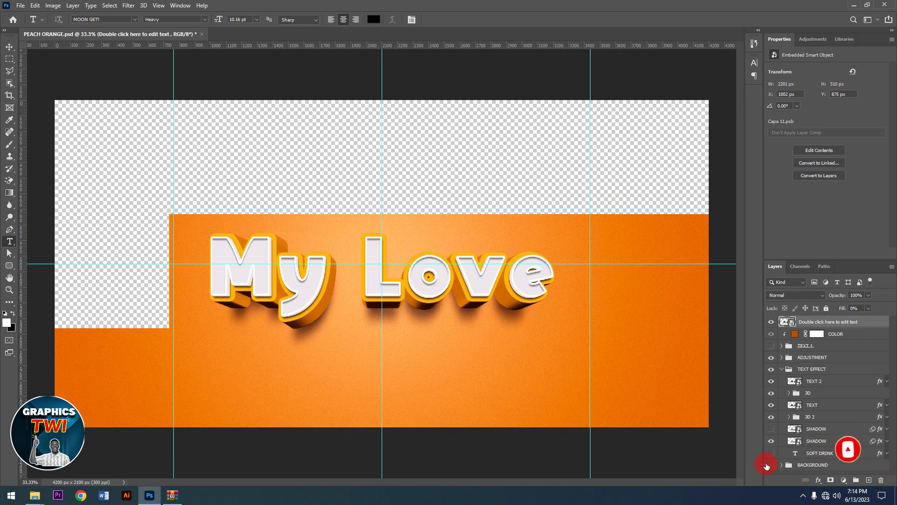